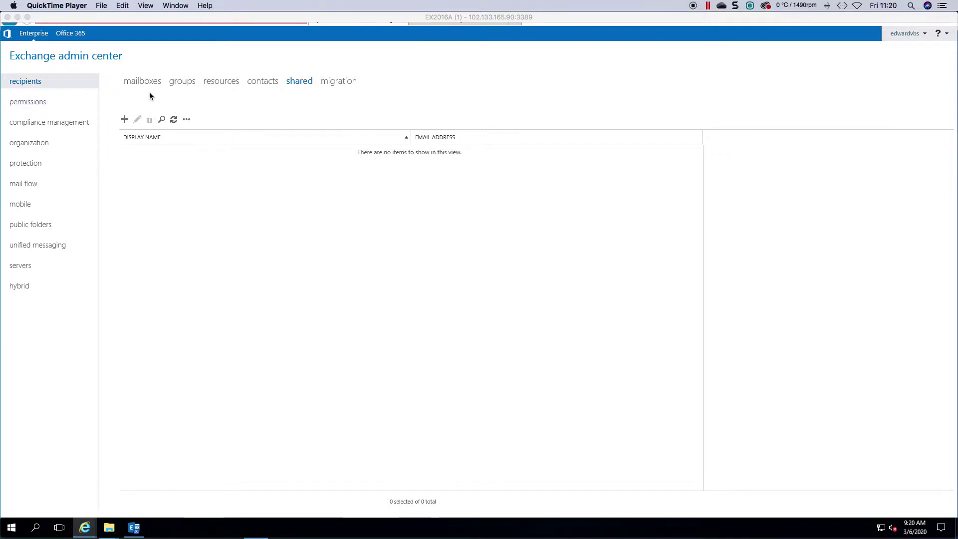
Step: Review which recipient types can be created for mailboxes, groups and resources
left_click(137, 82)
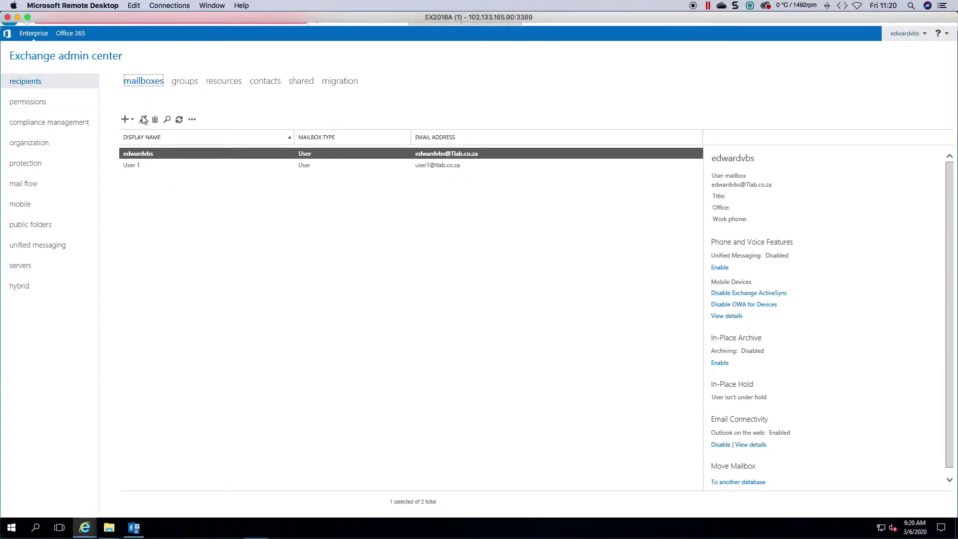
left_click(126, 120)
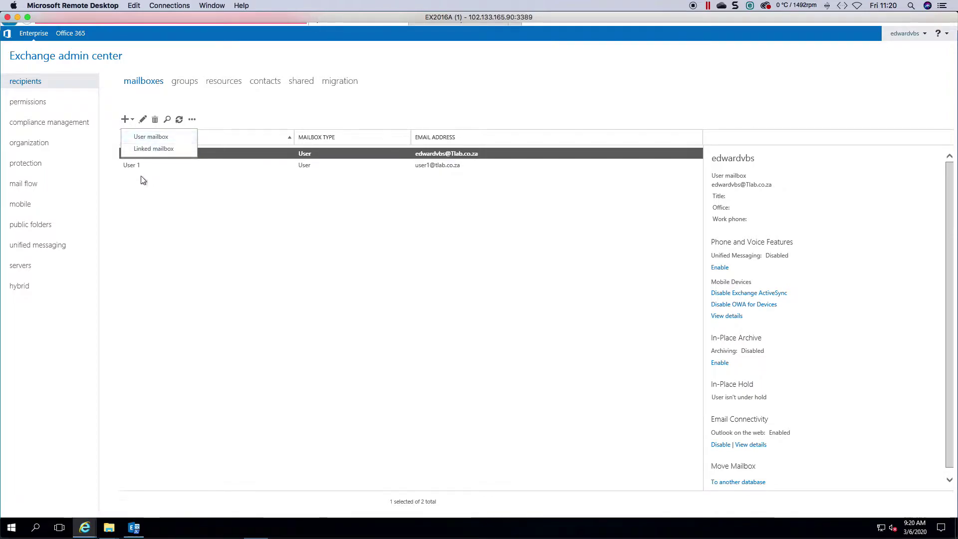
left_click(189, 86)
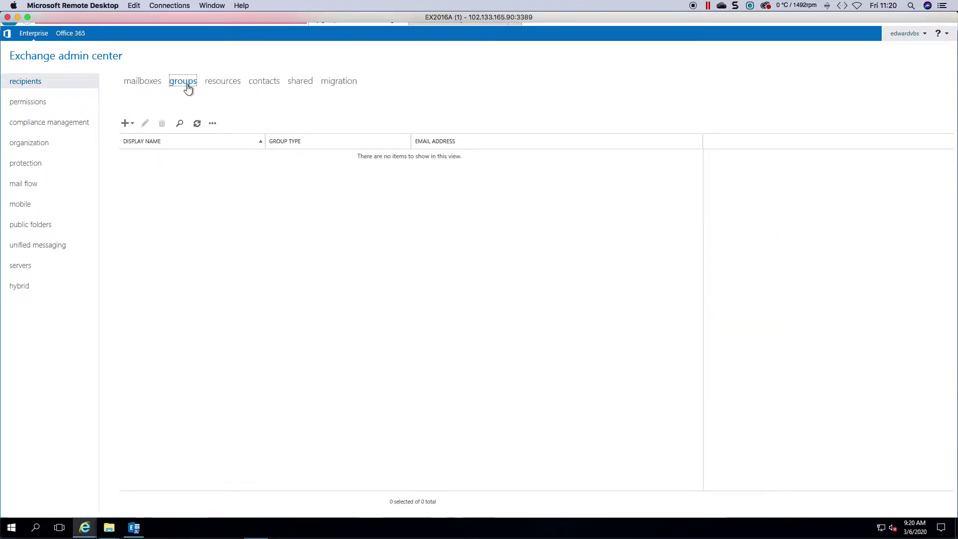
left_click(127, 125)
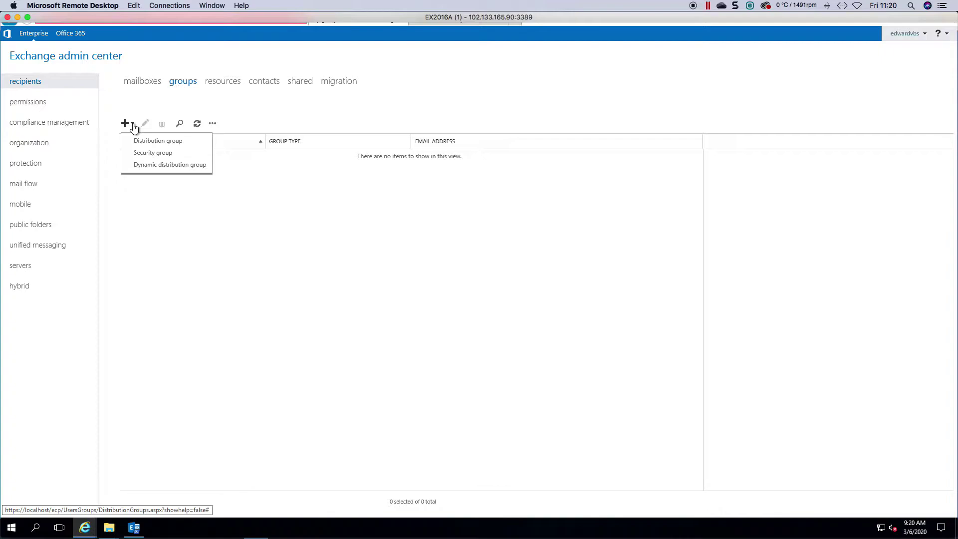
left_click(126, 125)
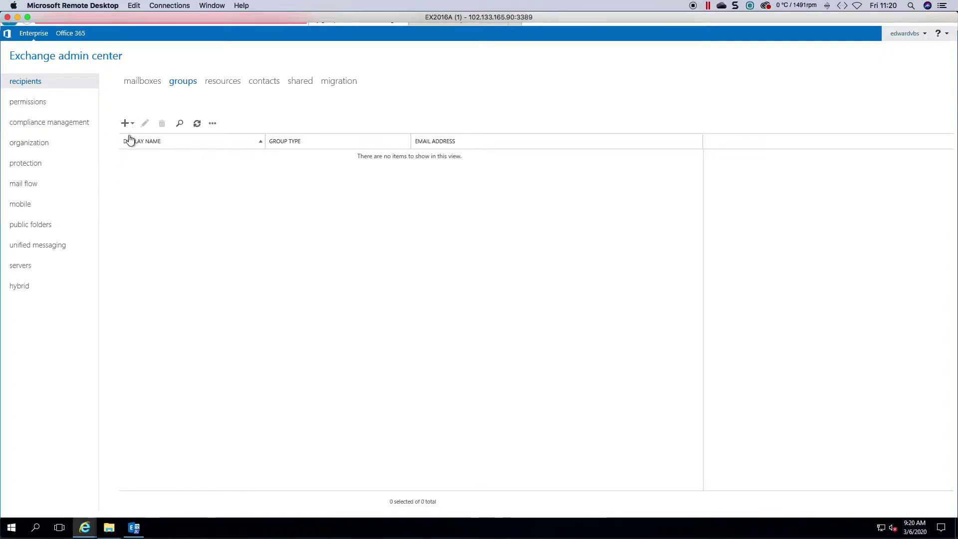
left_click(129, 125)
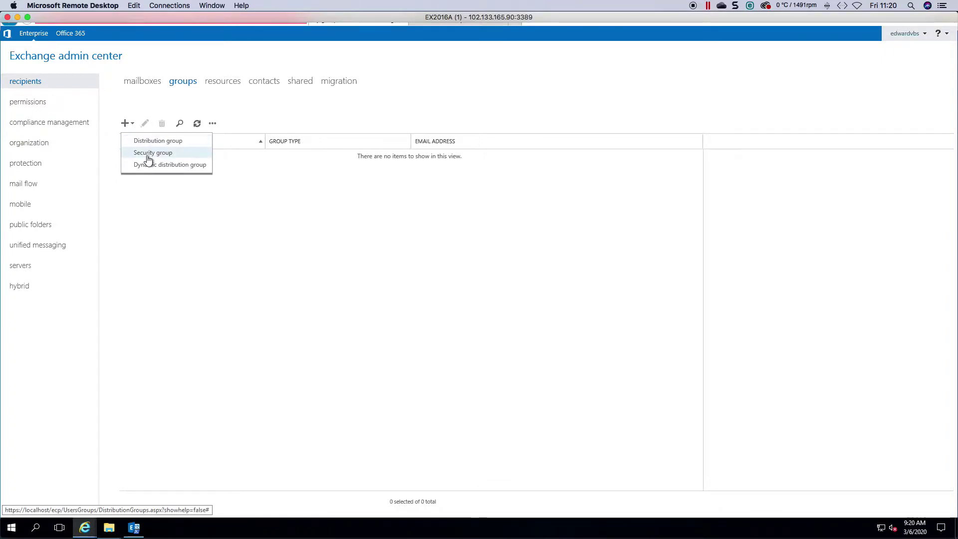
left_click(219, 82)
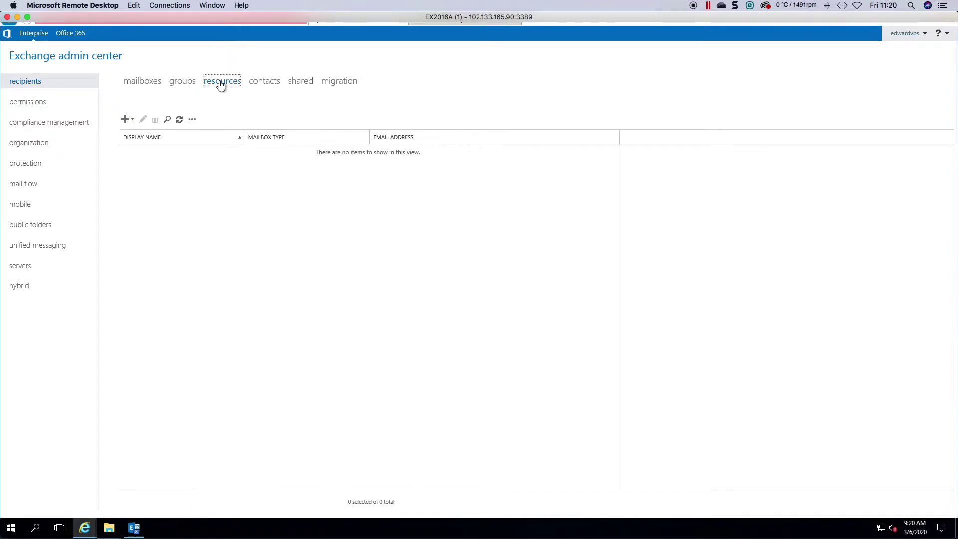
left_click(126, 121)
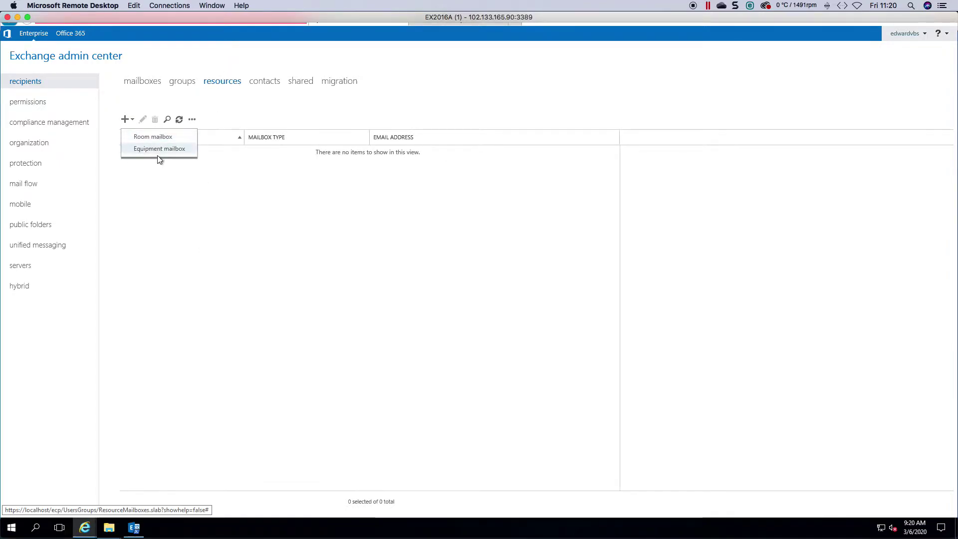
Step: Review the creation options for contacts and the form for a new shared mailbox, leaving without creating anything
left_click(257, 84)
left_click(126, 120)
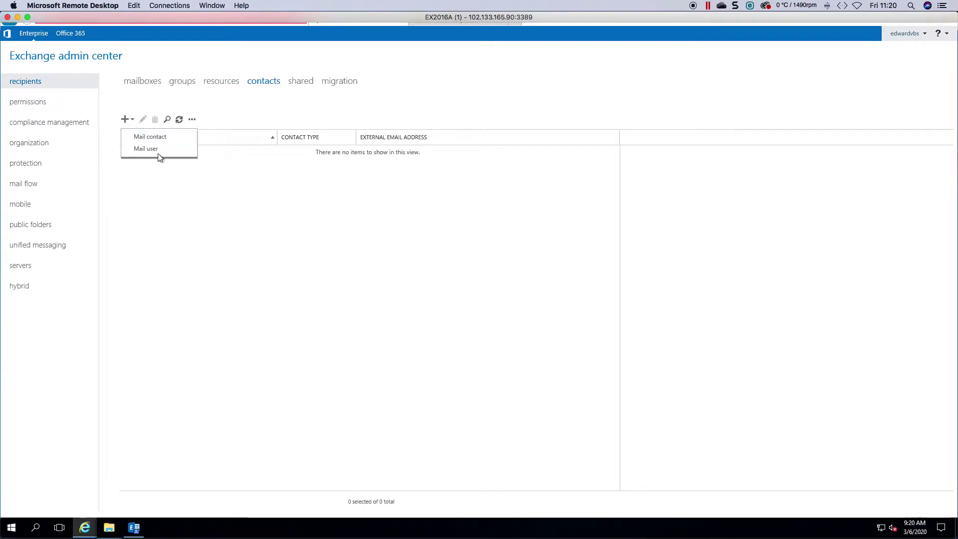
left_click(152, 150)
left_click(300, 83)
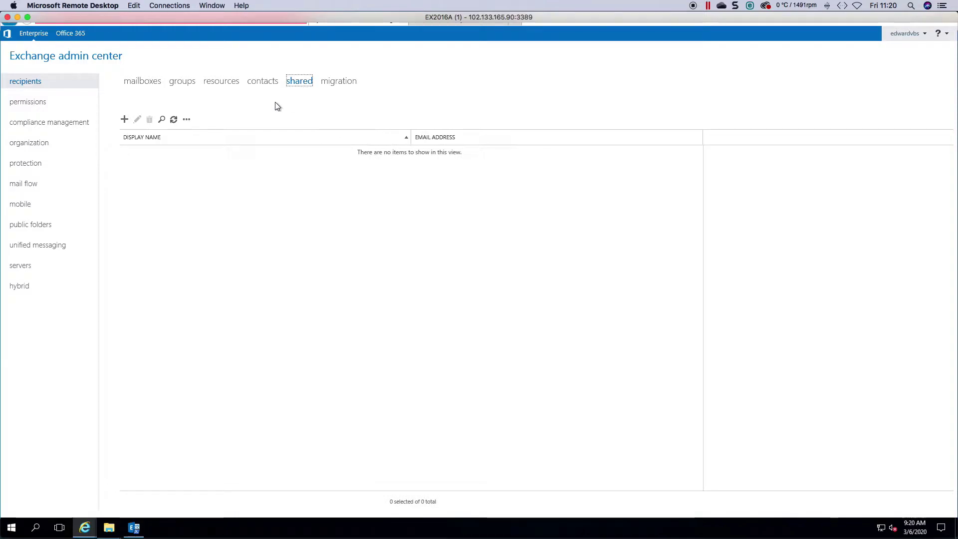
left_click(125, 120)
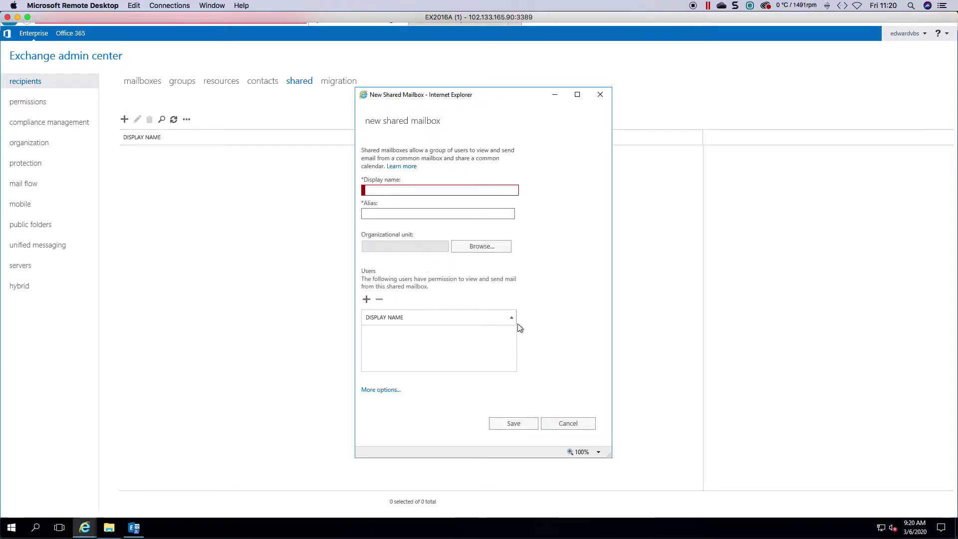
left_click(600, 95)
Step: Start a new migration batch that moves individually selected mailboxes to a different database
left_click(339, 81)
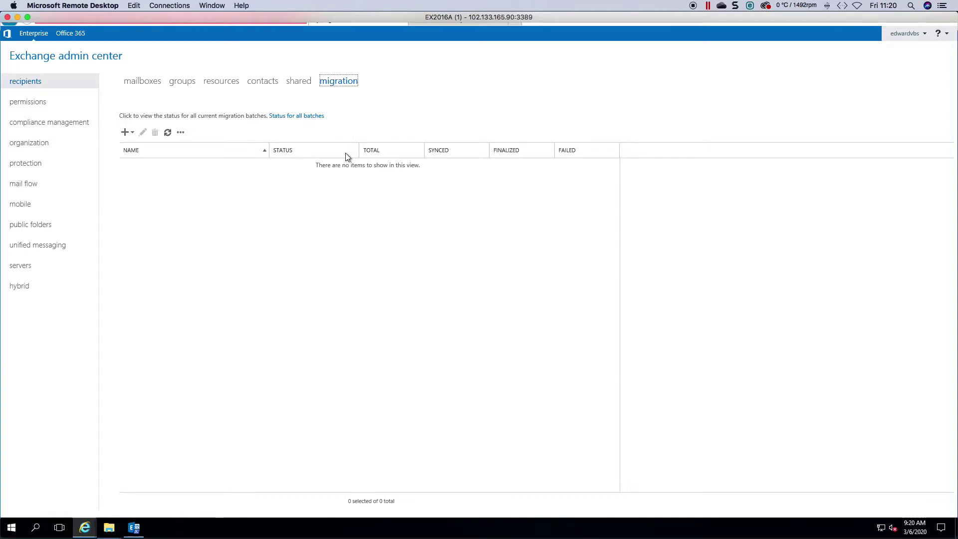
left_click(132, 133)
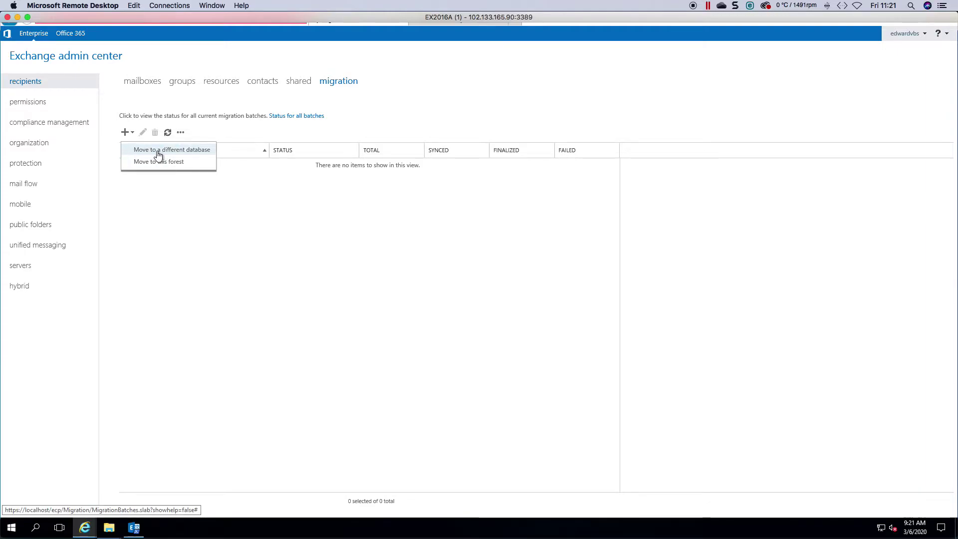
left_click(165, 153)
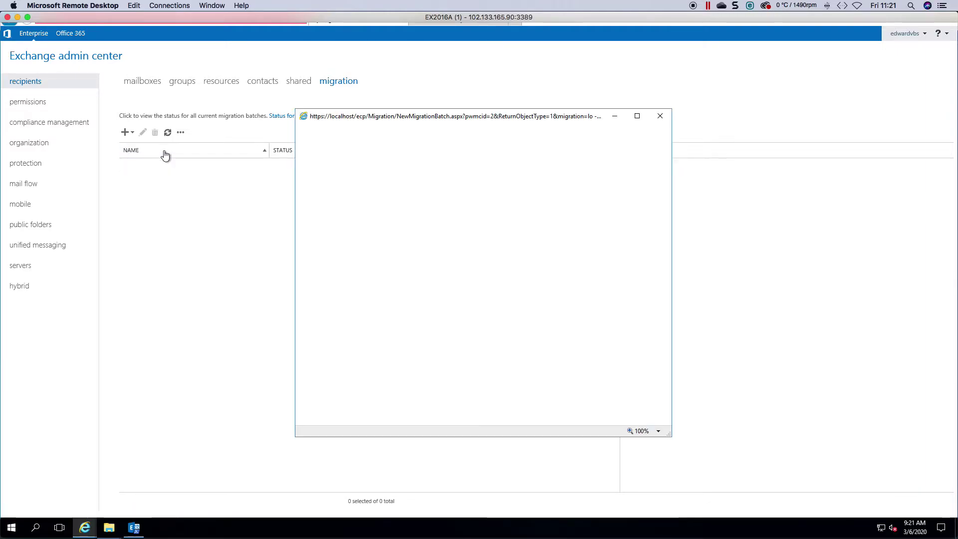
left_click(549, 195)
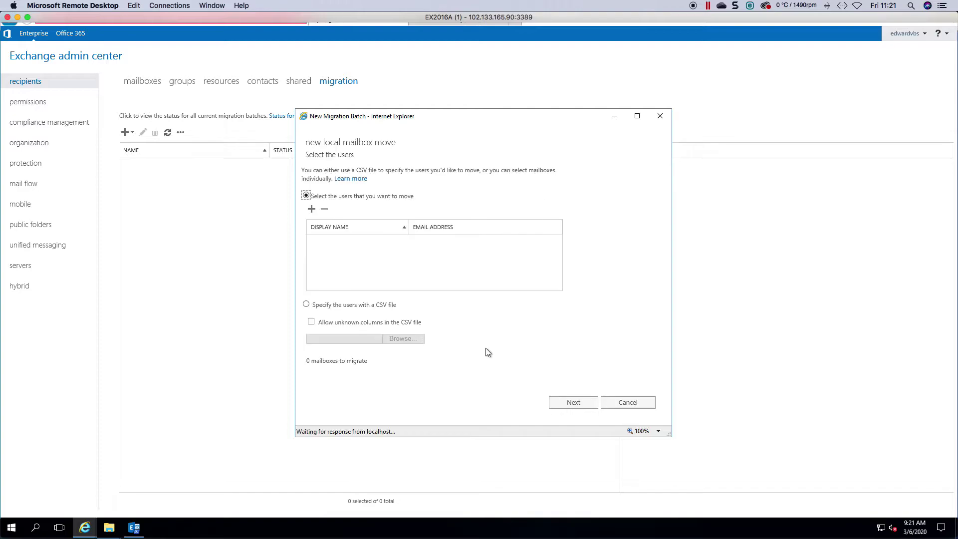
Step: Add the User 1, Microsoft Exchange Migration and Microsoft Exchange SystemMailbox{2CE34405 mailboxes to the batch and continue to the move configuration
left_click(312, 209)
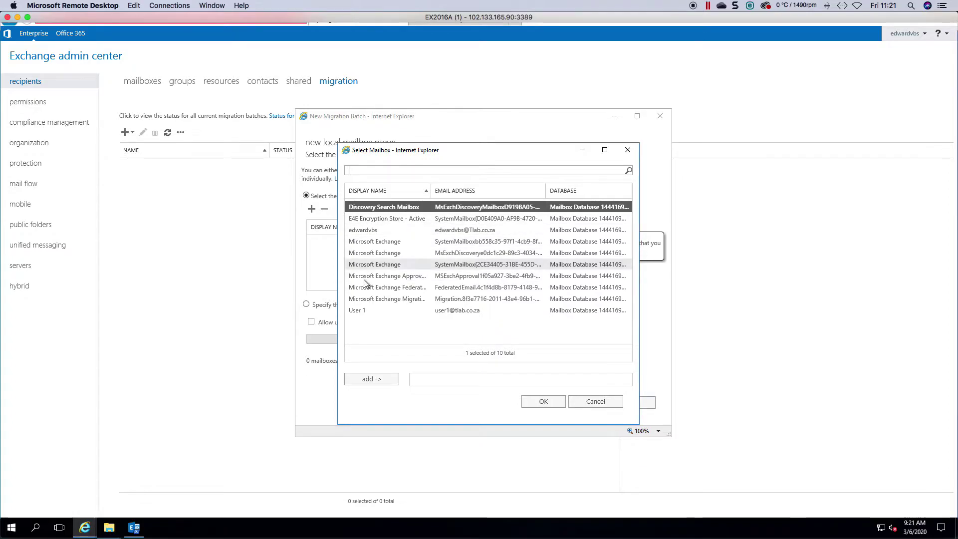
left_click(362, 311)
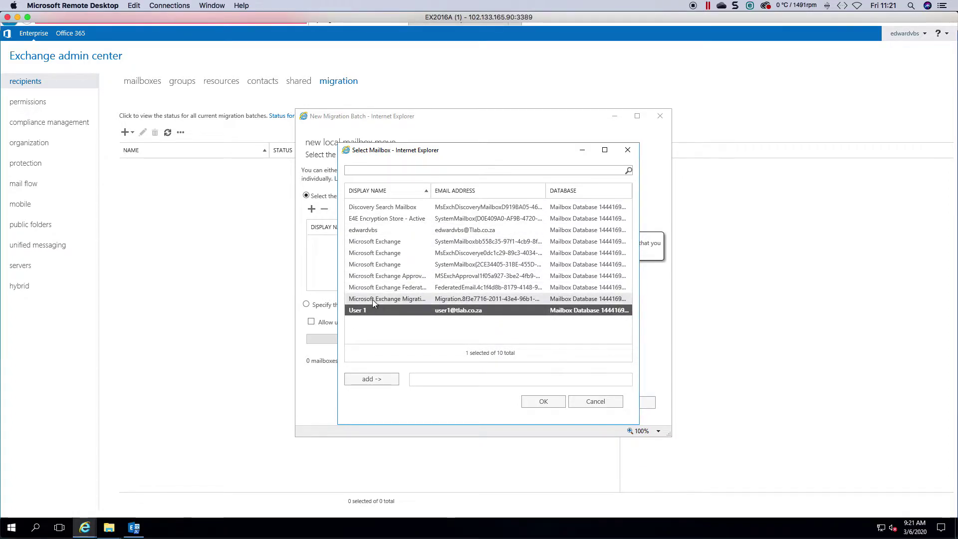
left_click(374, 299, "ctrl")
left_click(375, 264, "ctrl")
left_click(370, 379)
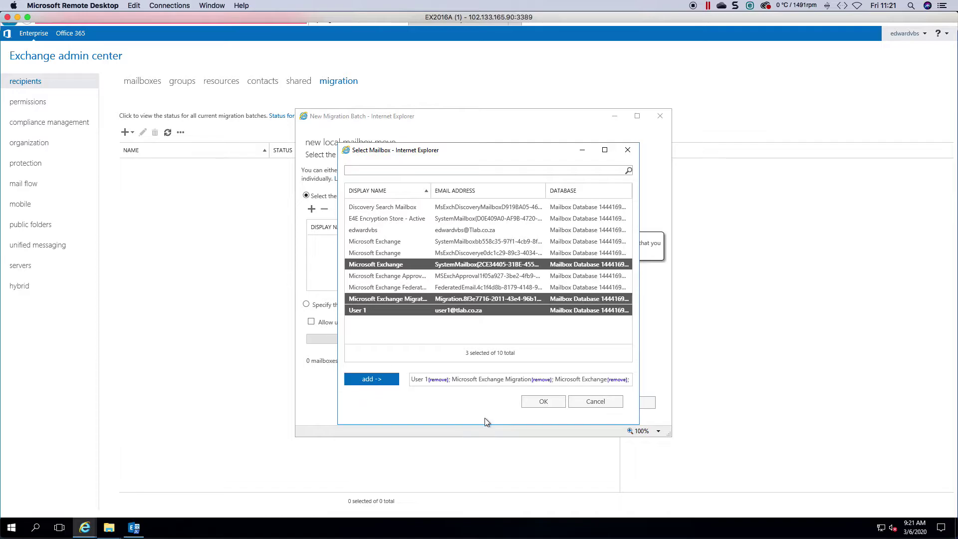
left_click(542, 403)
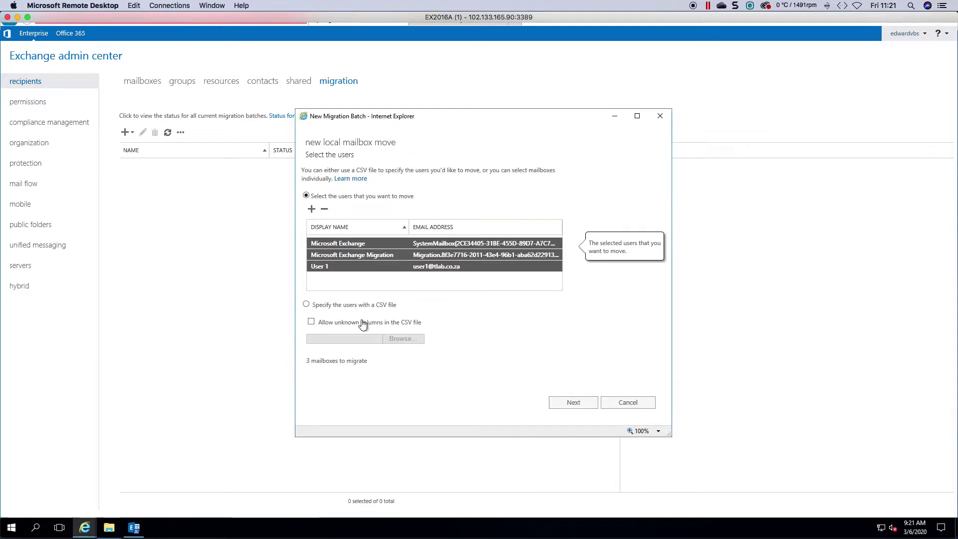
left_click(574, 403)
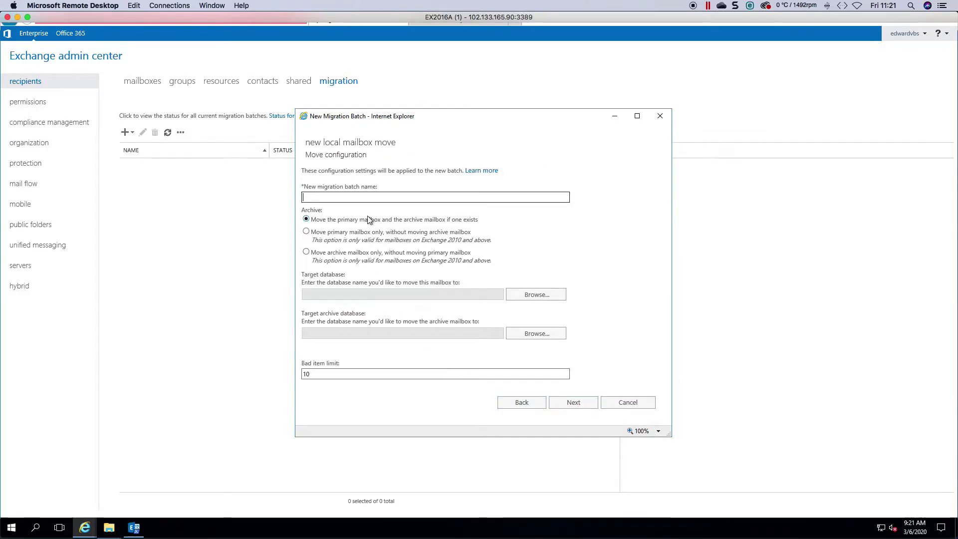
type("My batch 1")
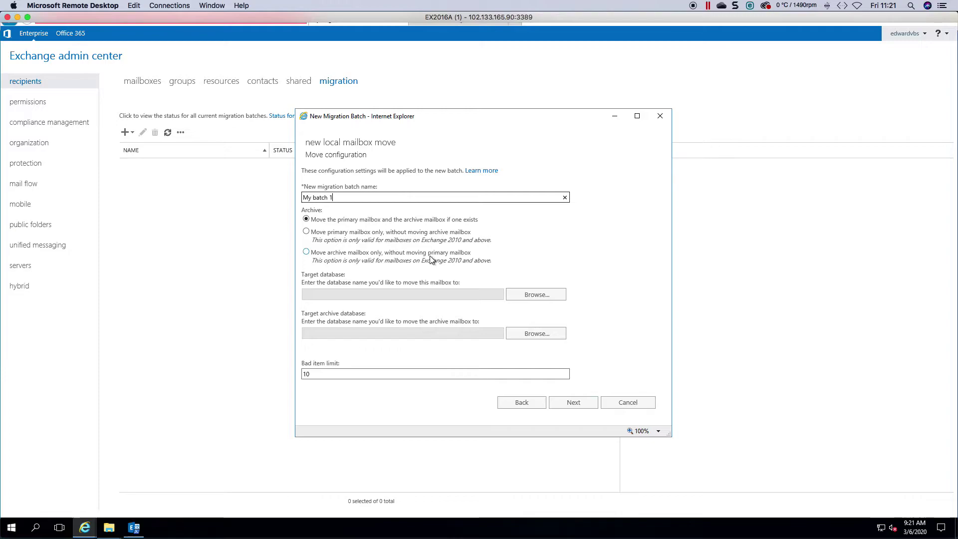
left_click(535, 294)
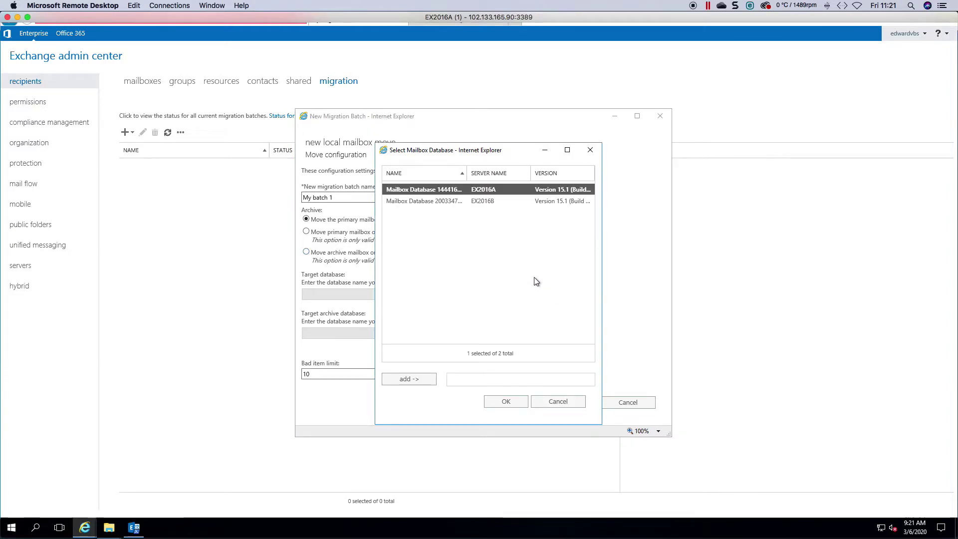
left_click(477, 202)
left_click(417, 379)
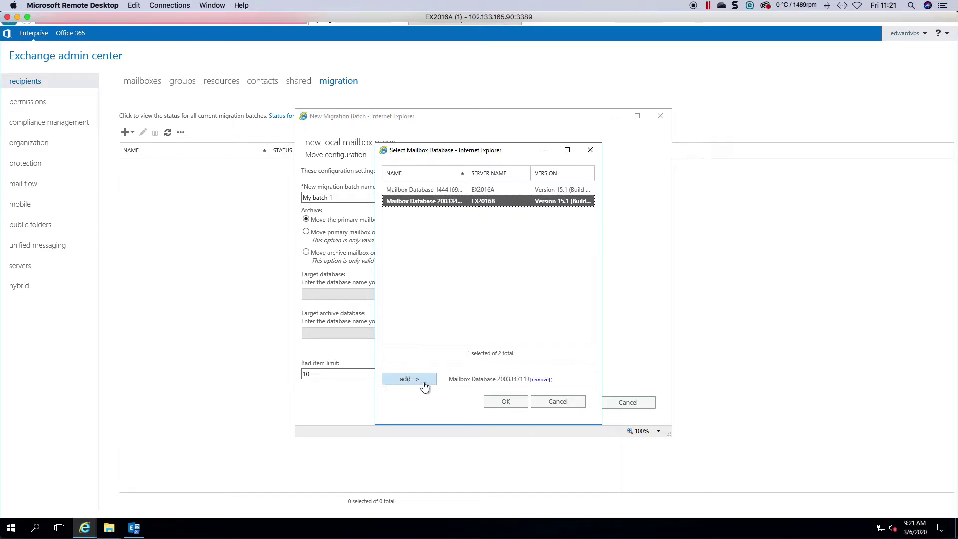
left_click(506, 401)
left_click(573, 404)
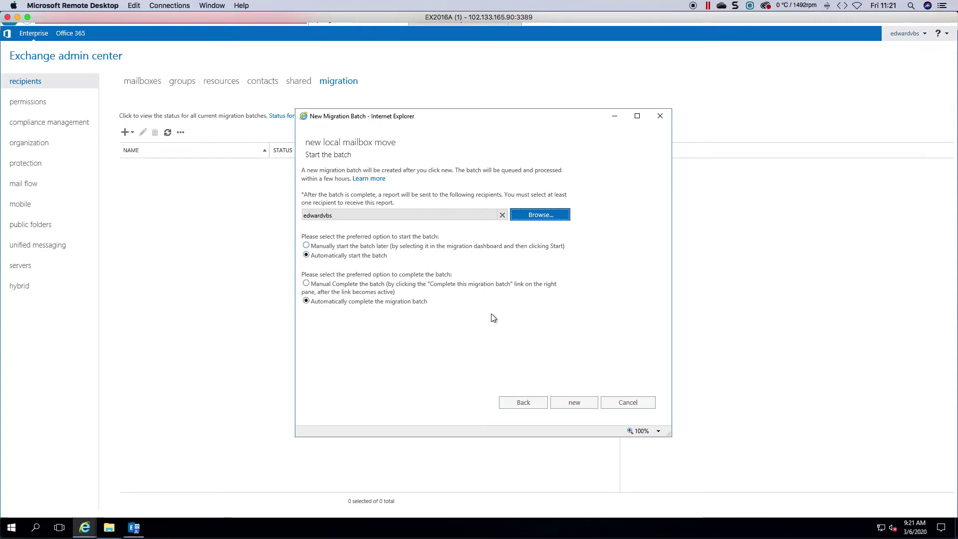
left_click(573, 402)
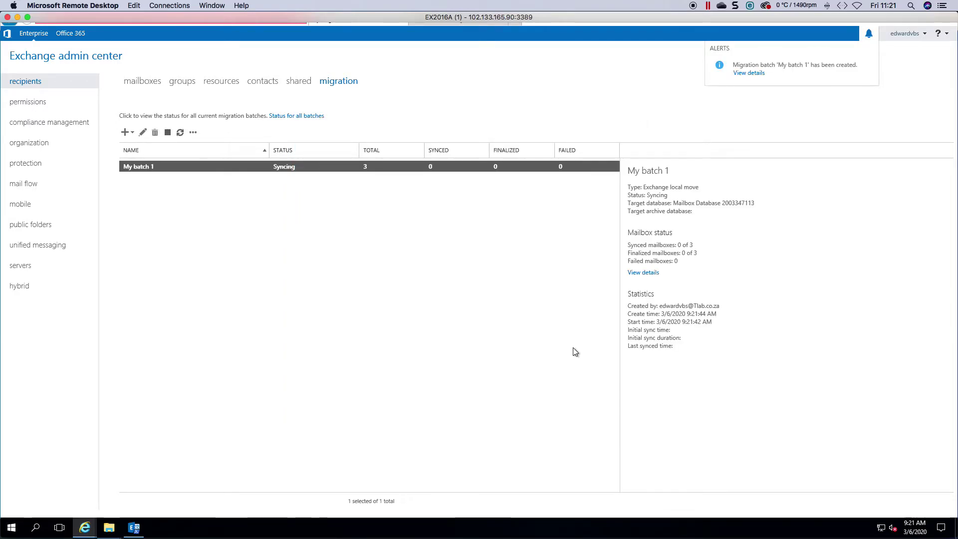
Step: Check the sync status of My batch 1 and inspect its migration mailboxes, migration reports and general settings
left_click(180, 133)
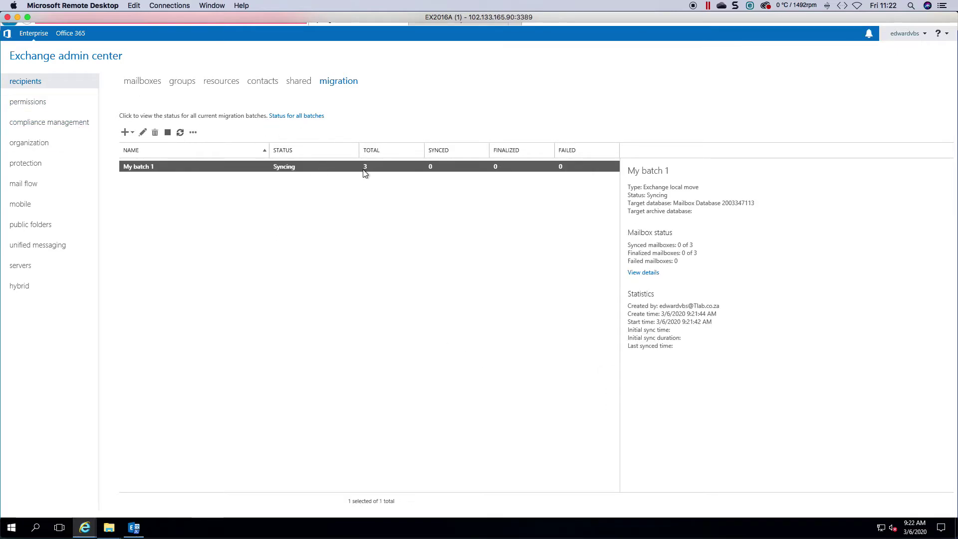
double_click(309, 169)
left_click(354, 186)
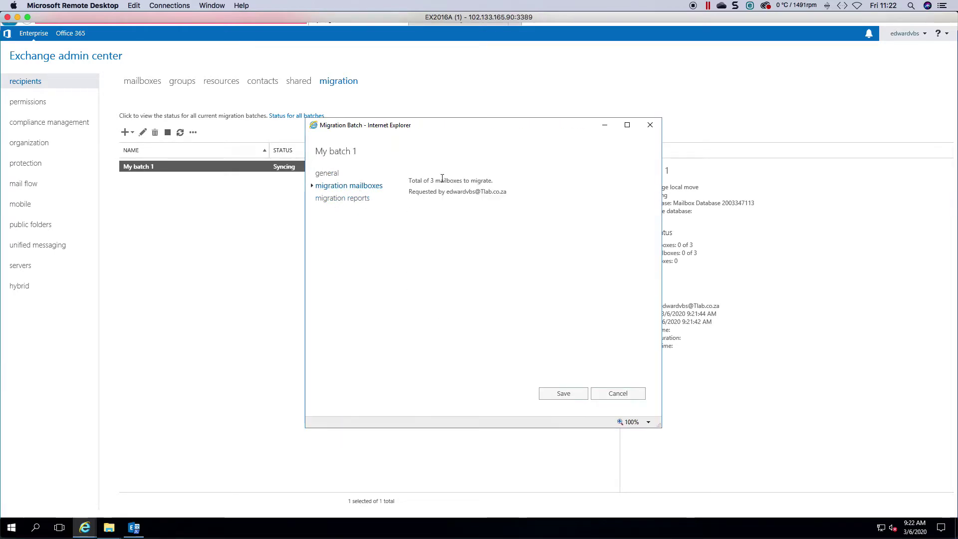
left_click(347, 199)
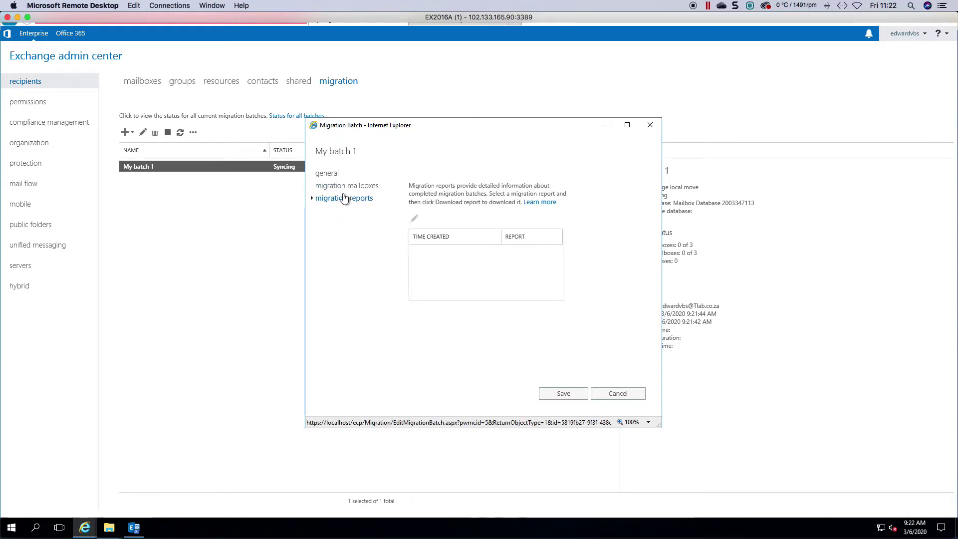
left_click(327, 173)
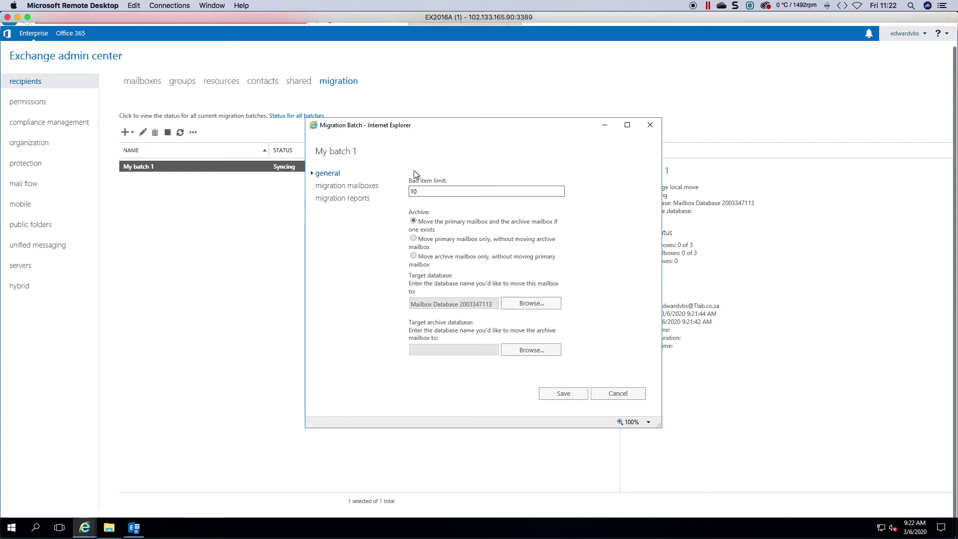
left_click(601, 394)
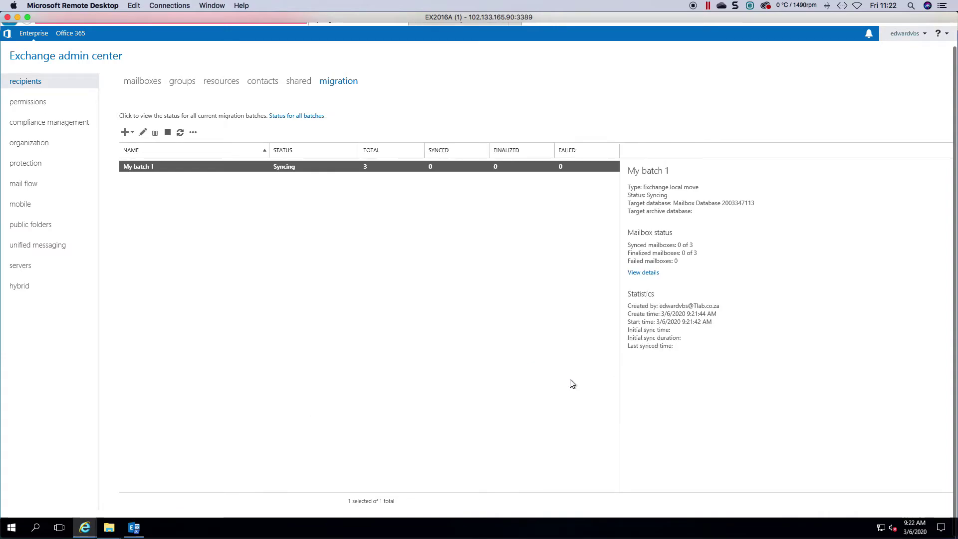
left_click(178, 133)
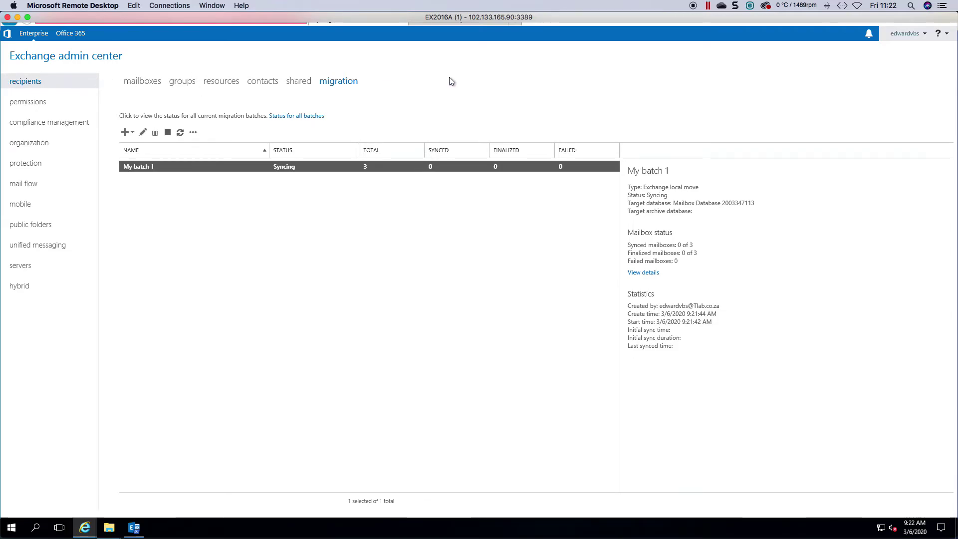
left_click(149, 84)
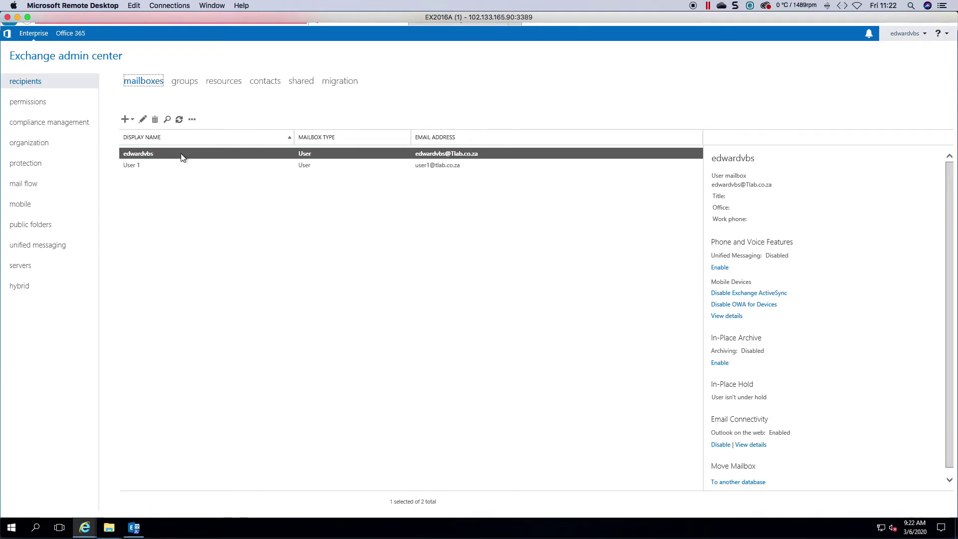
left_click(190, 83)
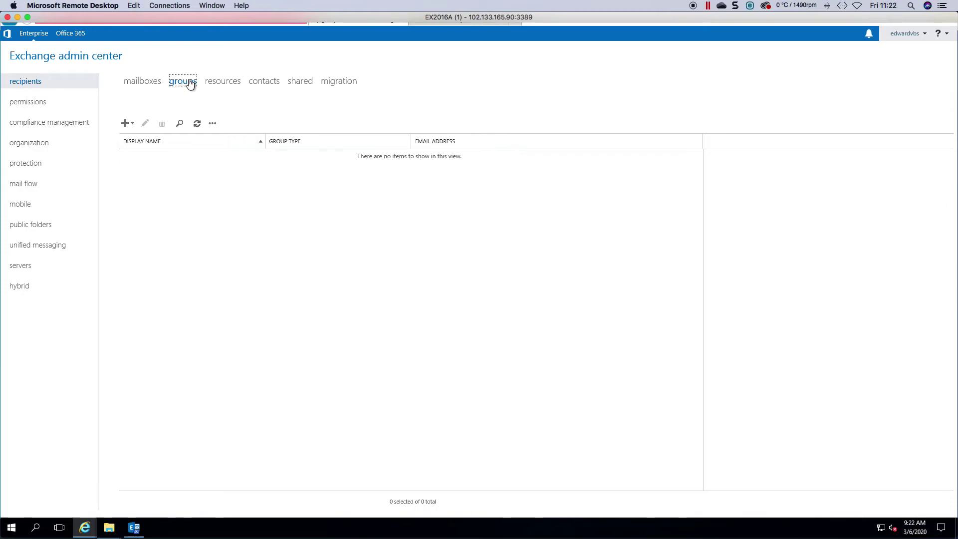
left_click(135, 87)
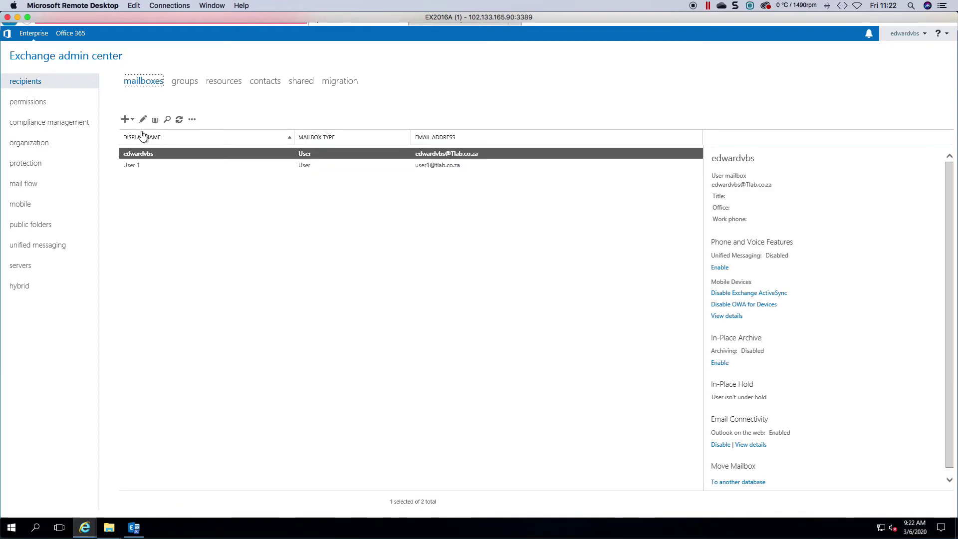
left_click(186, 82)
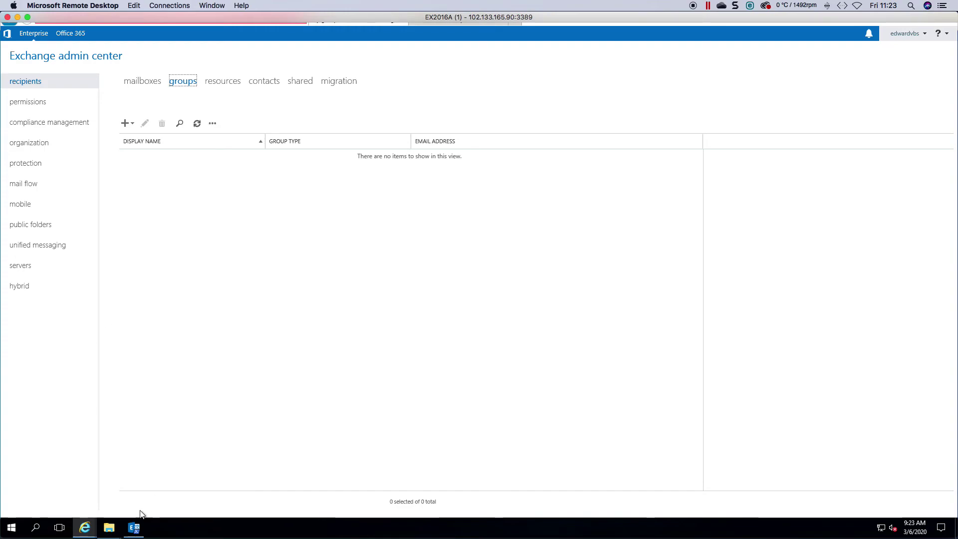
Step: Switch to the Exchange Management Shell and run Get-MoveRequest | Get-MoveRequestStatistics to check the mailbox moves
left_click(134, 527)
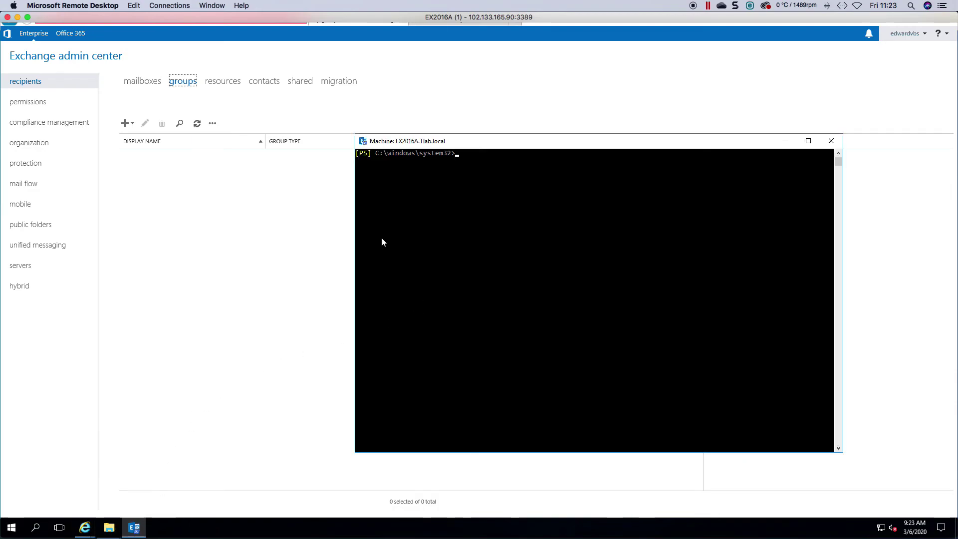
left_click(450, 193)
type("get-move")
key("Tab")
type("| get-move")
key("Tab")
key("Tab")
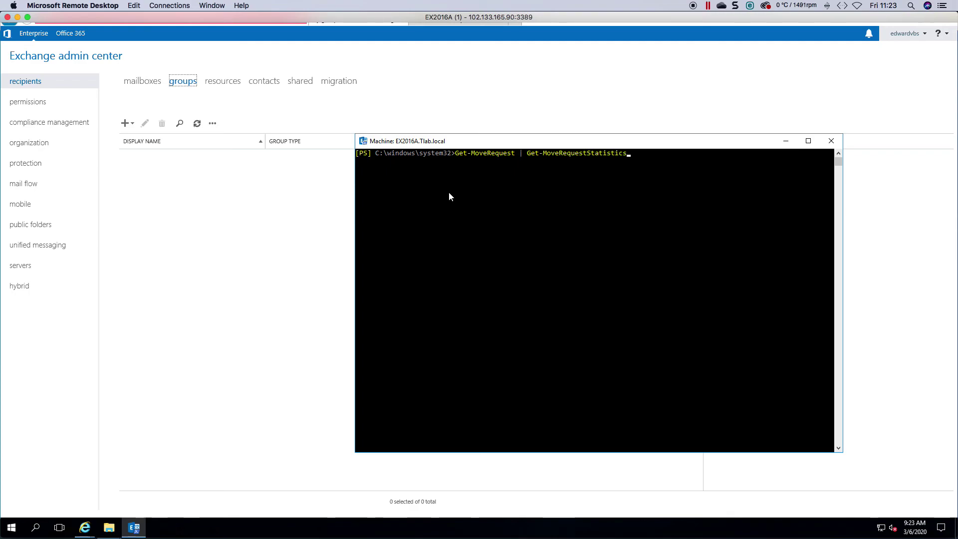
key("Return")
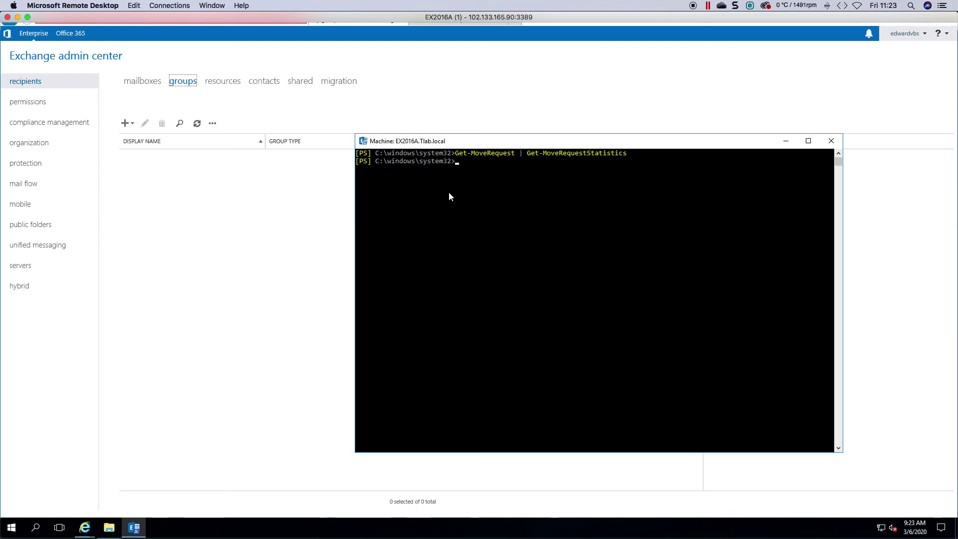